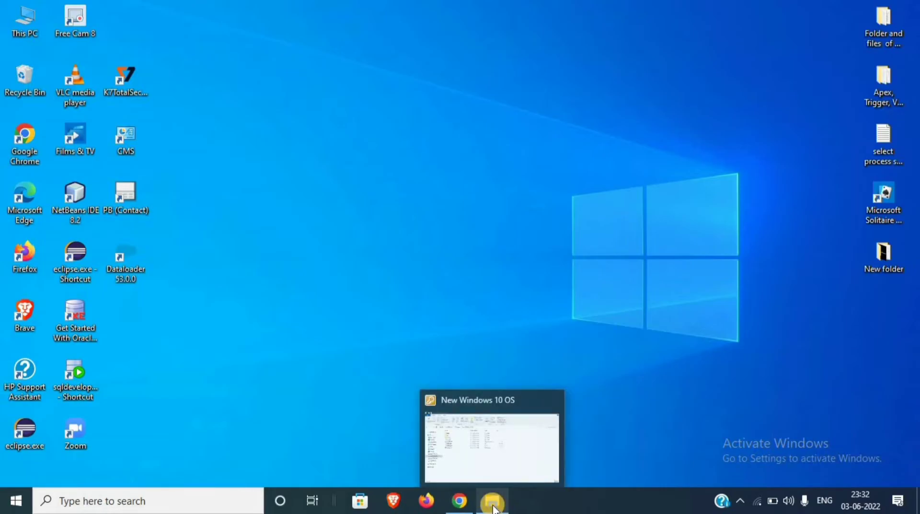
Open This PC and maximize its window.
{"action": "left_click", "coordinate": [305, 254]}
{"action": "double_click", "coordinate": [23, 18]}
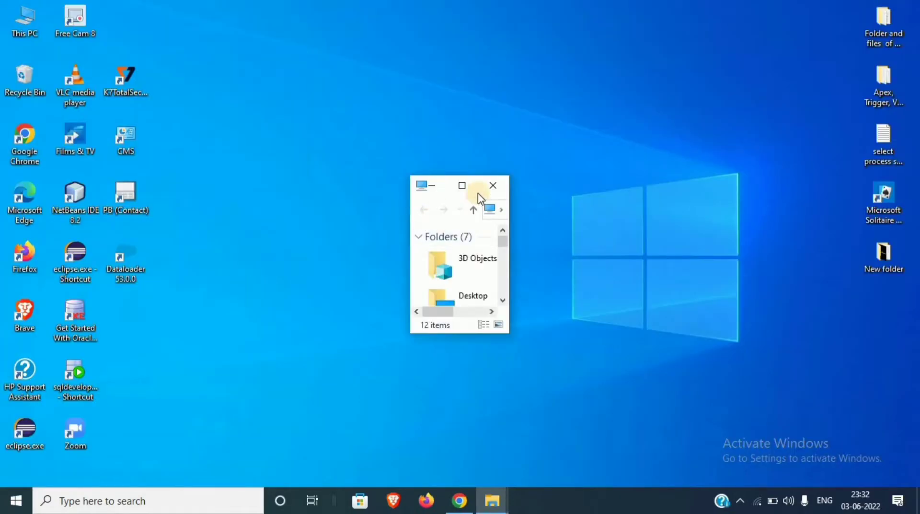
{"action": "left_click", "coordinate": [463, 186]}
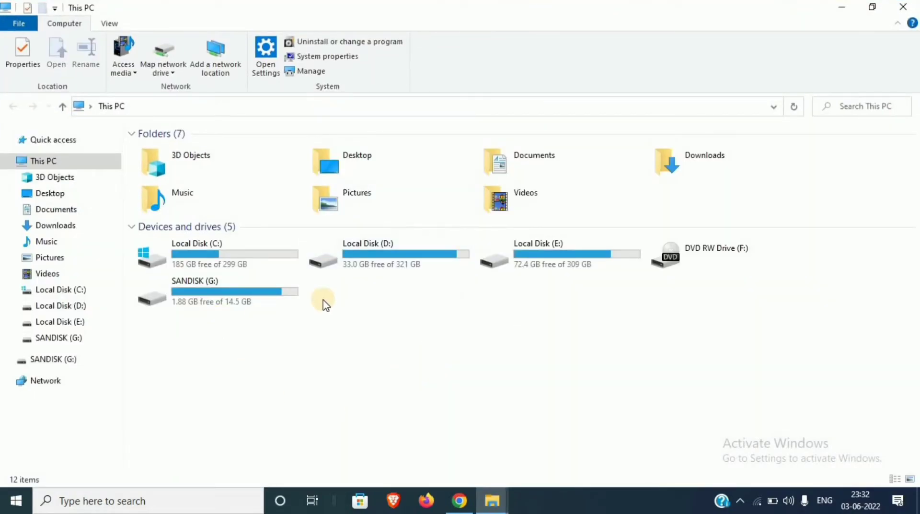
Open the format settings for the SANDISK (G:) drive and set the file system to NTFS.
{"action": "left_click_drag", "start_coordinate": [182, 288], "coordinate": [205, 330]}
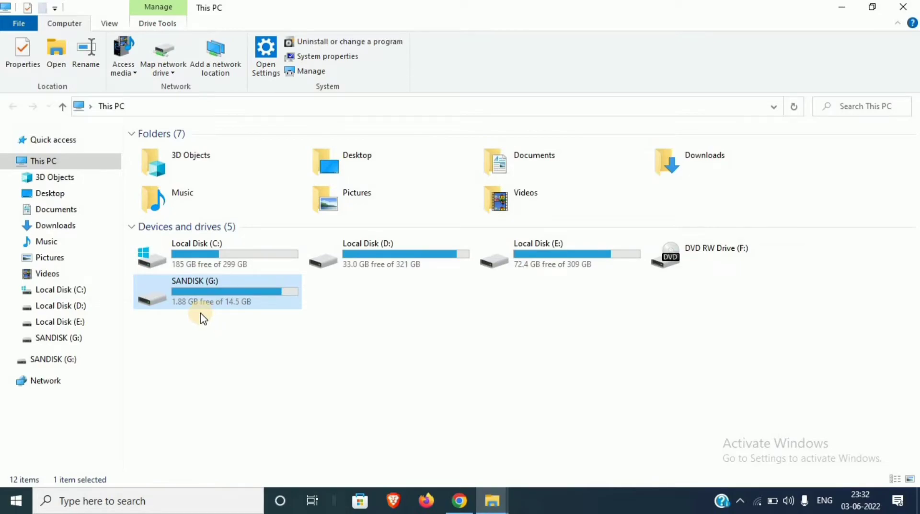
{"action": "right_click", "coordinate": [197, 283]}
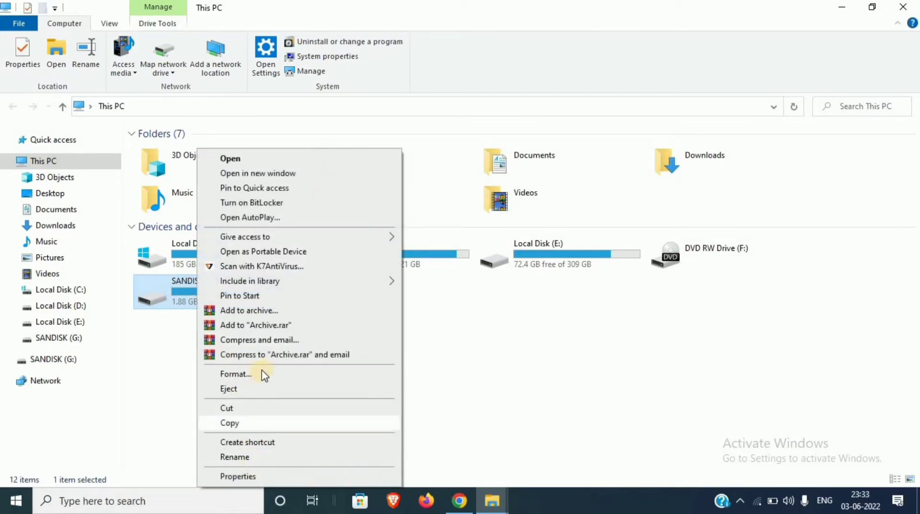
{"action": "left_click", "coordinate": [307, 373]}
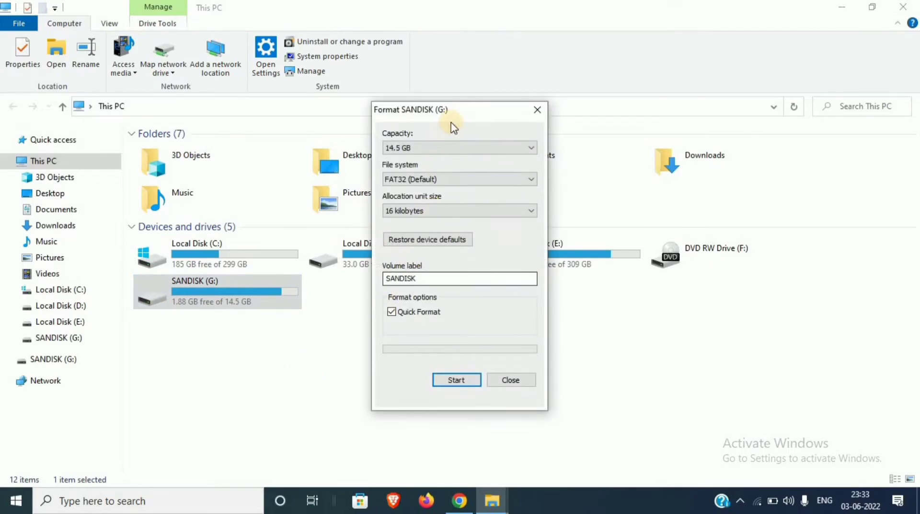
{"action": "left_click_drag", "start_coordinate": [460, 113], "coordinate": [392, 156]}
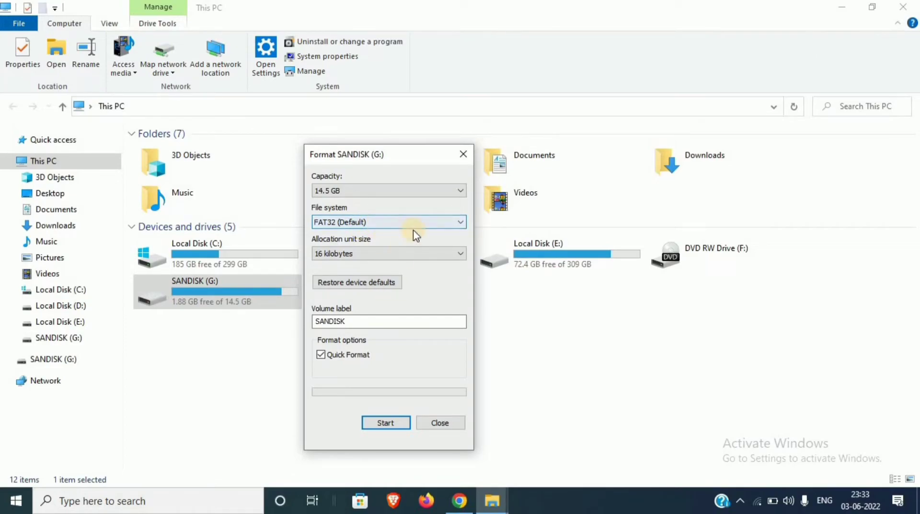
{"action": "left_click", "coordinate": [427, 222]}
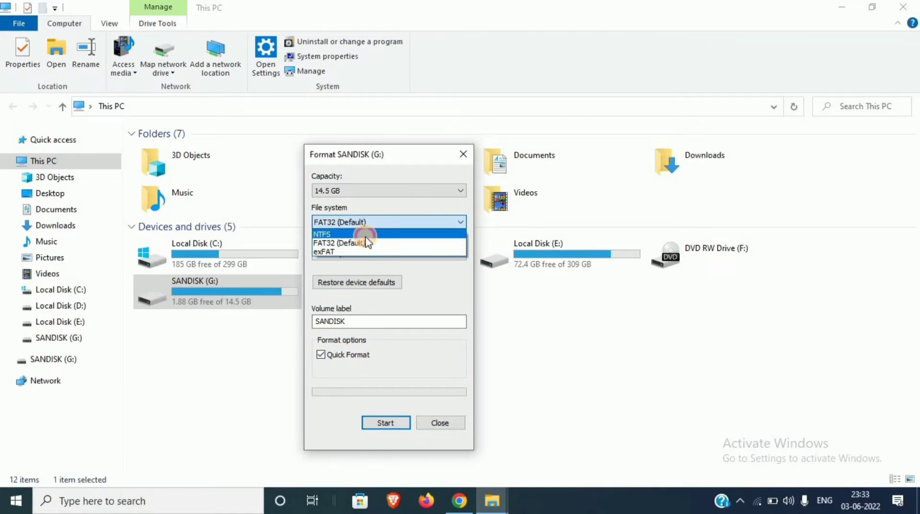
{"action": "left_click", "coordinate": [366, 235]}
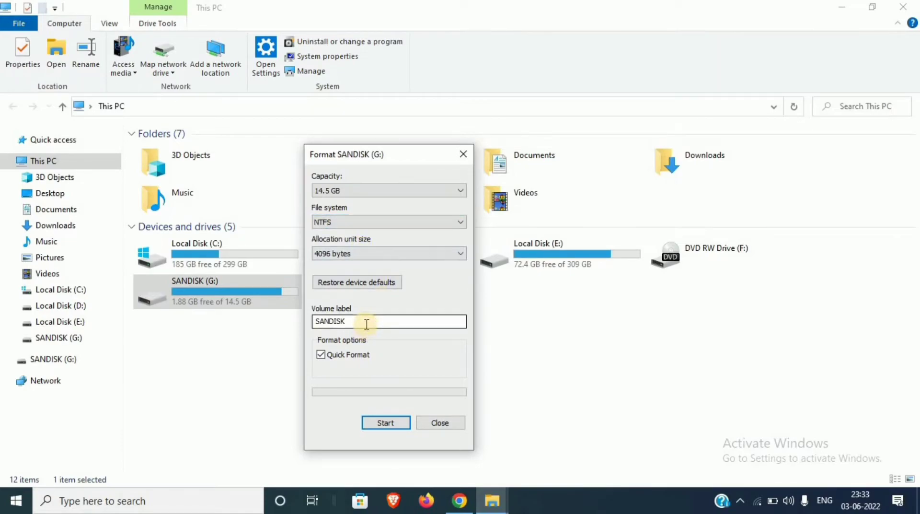
Replace the drive's volume label with "win 10" in the format settings.
{"action": "left_click_drag", "start_coordinate": [353, 322], "coordinate": [312, 323]}
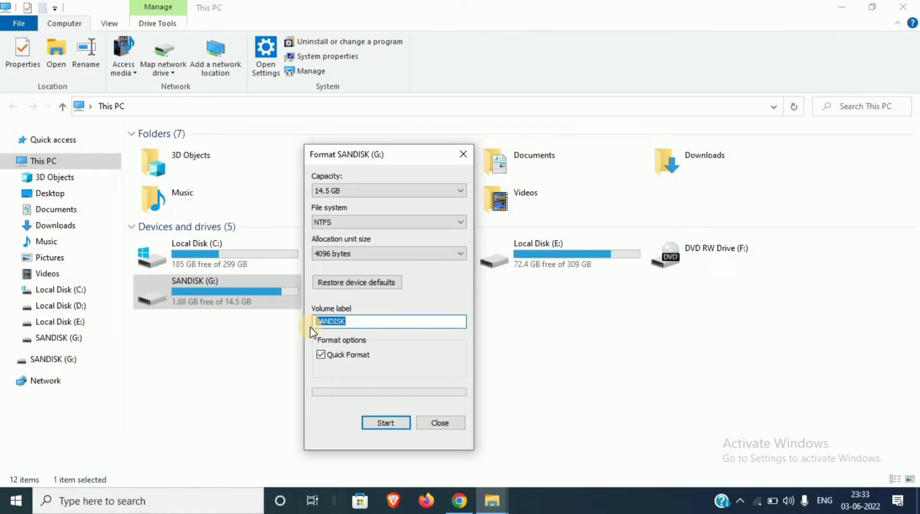
{"action": "type", "text": "win 7"}
{"action": "key", "text": "BackSpace"}
{"action": "type", "text": "1"}
{"action": "key", "text": "BackSpace"}
{"action": "type", "text": "10"}
{"action": "key", "text": "BackSpace"}
{"action": "type", "text": "0"}
{"action": "key", "text": "BackSpace"}
{"action": "type", "text": "0"}
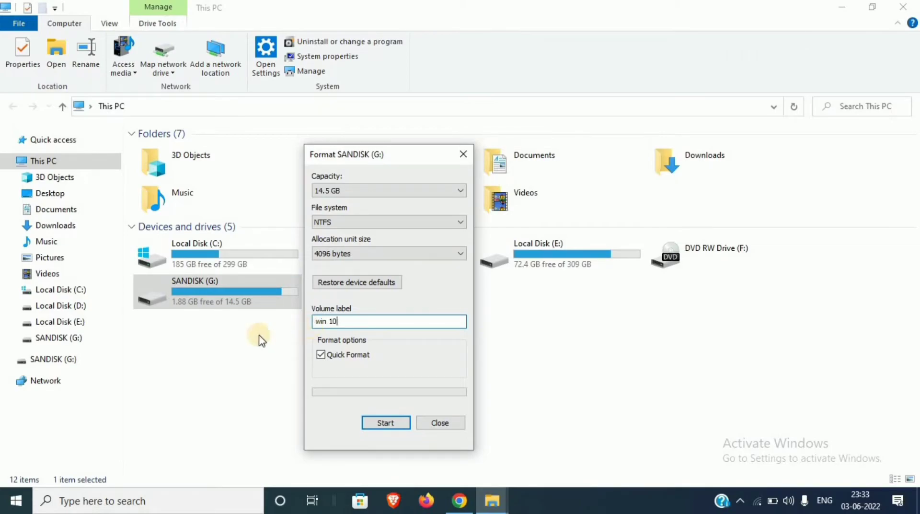
{"action": "left_click", "coordinate": [327, 322]}
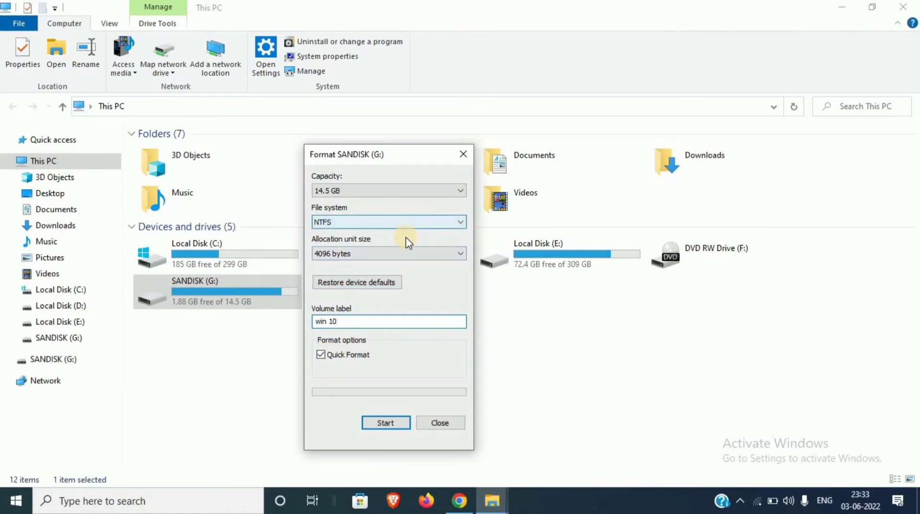
{"action": "type", "text": "10"}
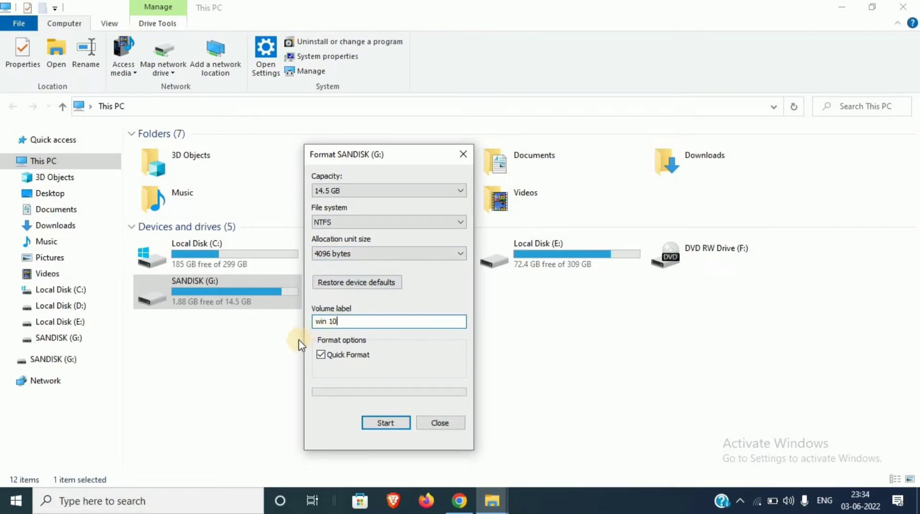
Run the quick format of the G: drive, accept the erase warning and close the format dialog when done.
{"action": "left_click", "coordinate": [386, 421]}
{"action": "left_click", "coordinate": [491, 250]}
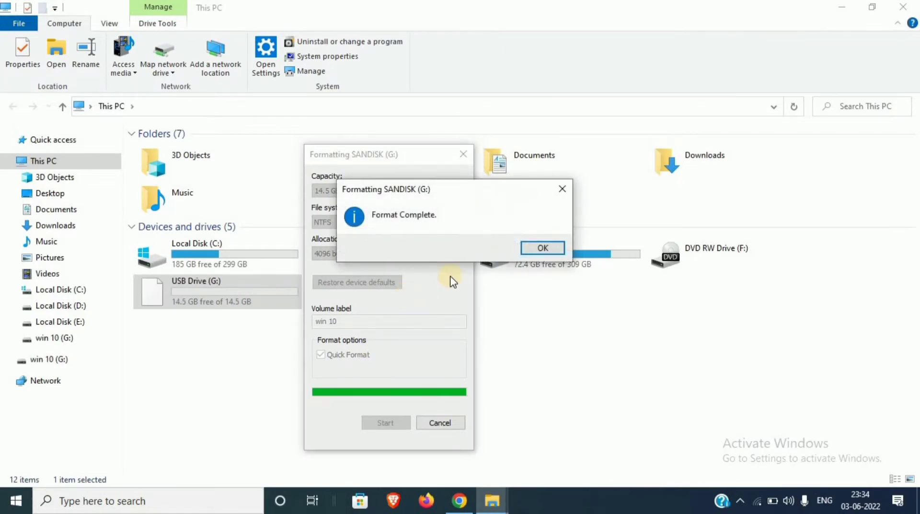
{"action": "left_click", "coordinate": [546, 248]}
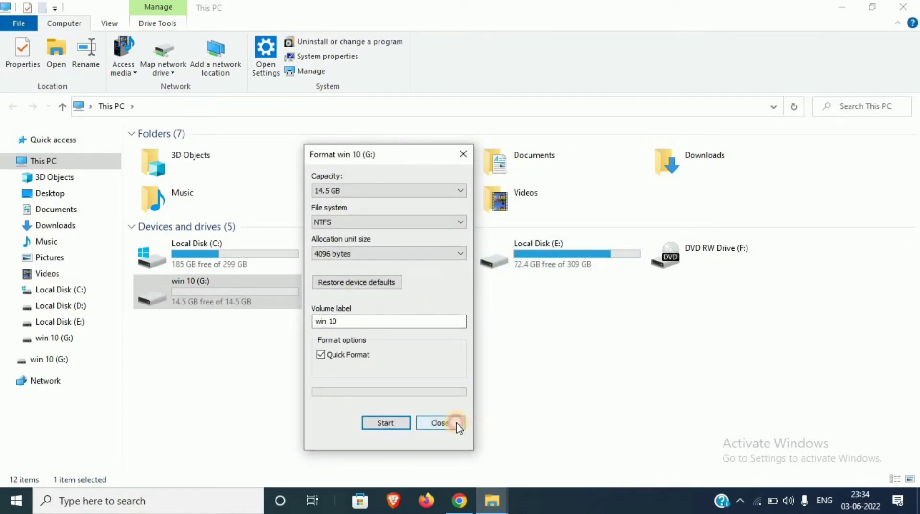
{"action": "left_click", "coordinate": [439, 423]}
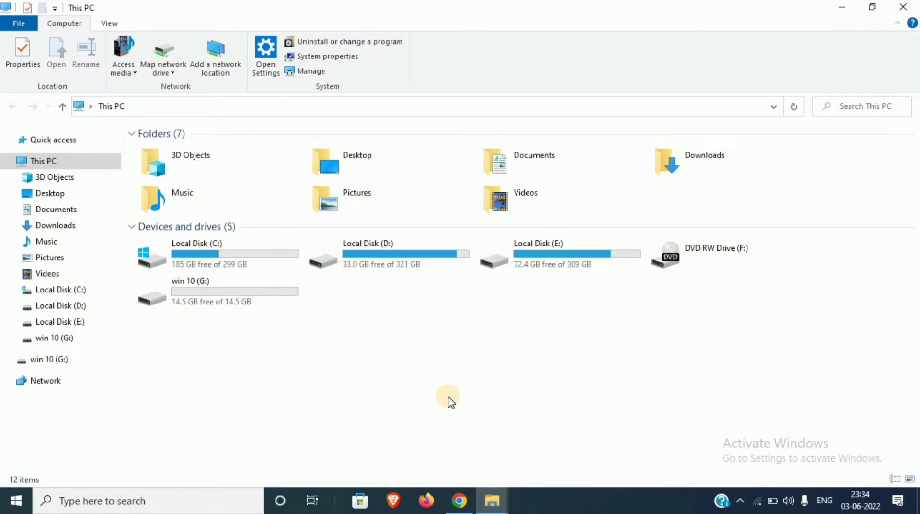
Switch to the open New Windows 10 OS folder window.
{"action": "mouse_move", "coordinate": [492, 499]}
{"action": "left_click", "coordinate": [433, 440]}
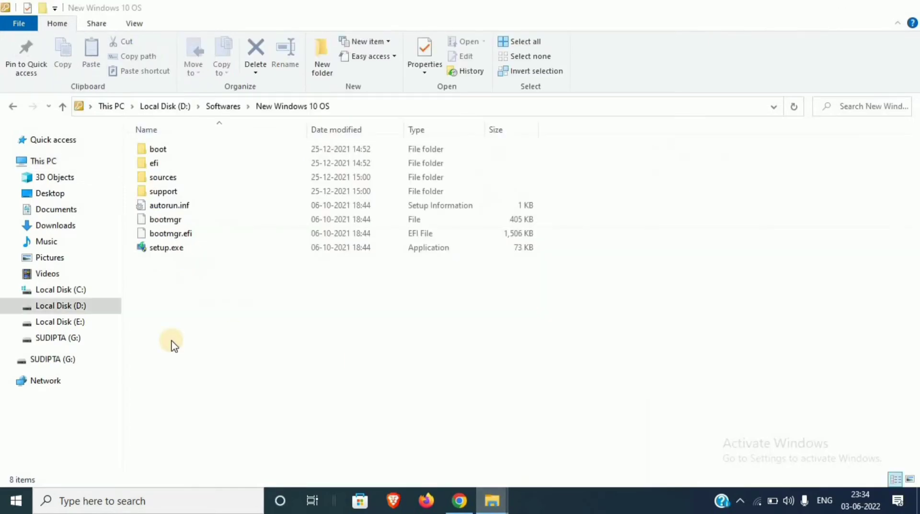
{"action": "left_click_drag", "start_coordinate": [176, 341], "coordinate": [200, 143]}
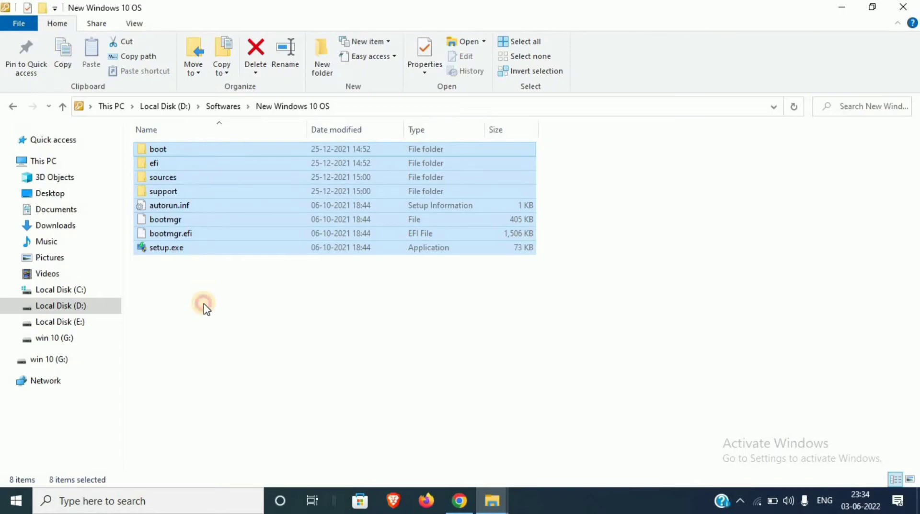
{"action": "left_click", "coordinate": [203, 304]}
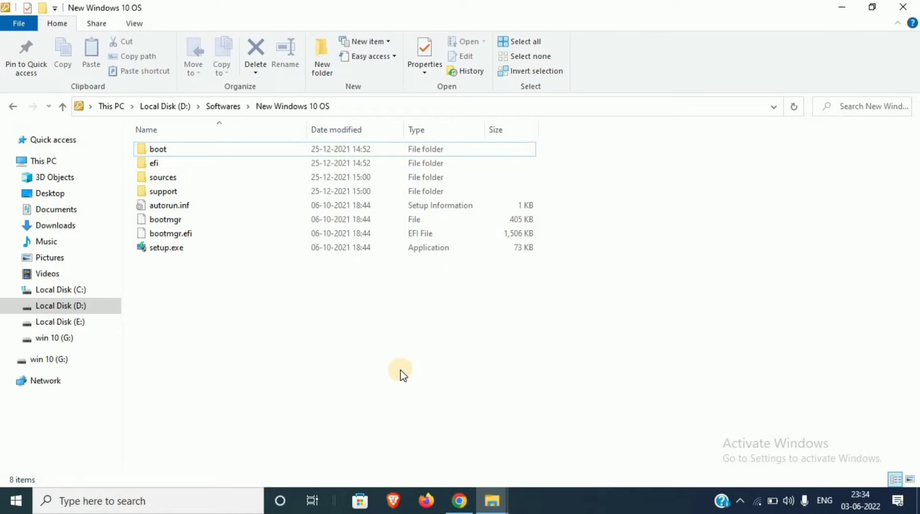
{"action": "left_click_drag", "start_coordinate": [155, 336], "coordinate": [218, 196]}
{"action": "left_click", "coordinate": [228, 314]}
{"action": "left_click", "coordinate": [218, 313]}
Copy all files and folders in the New Windows 10 OS folder.
{"action": "key", "text": "ctrl+a"}
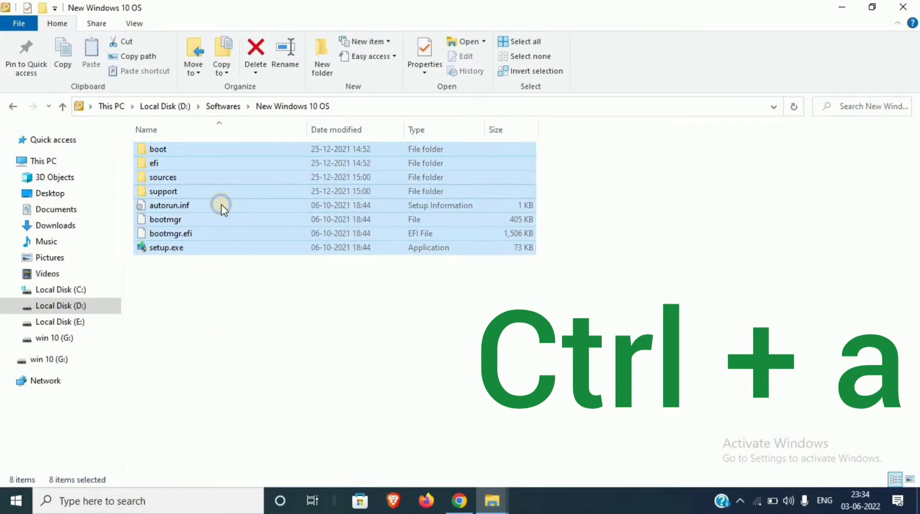
{"action": "right_click", "coordinate": [217, 195]}
{"action": "left_click", "coordinate": [261, 391]}
{"action": "left_click", "coordinate": [438, 374]}
Return to This PC, open the win 10 (G:) drive and paste the copied Windows setup files there.
{"action": "left_click", "coordinate": [492, 501]}
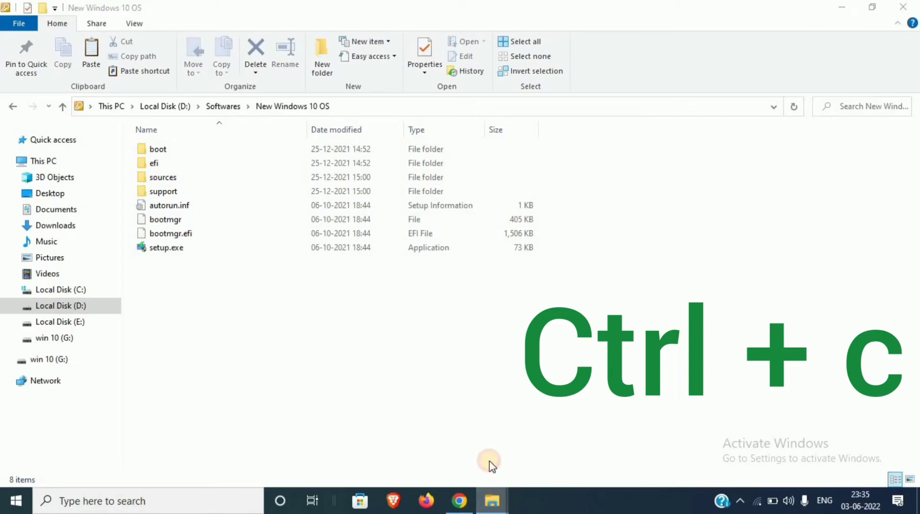
{"action": "left_click", "coordinate": [570, 457]}
{"action": "double_click", "coordinate": [182, 294]}
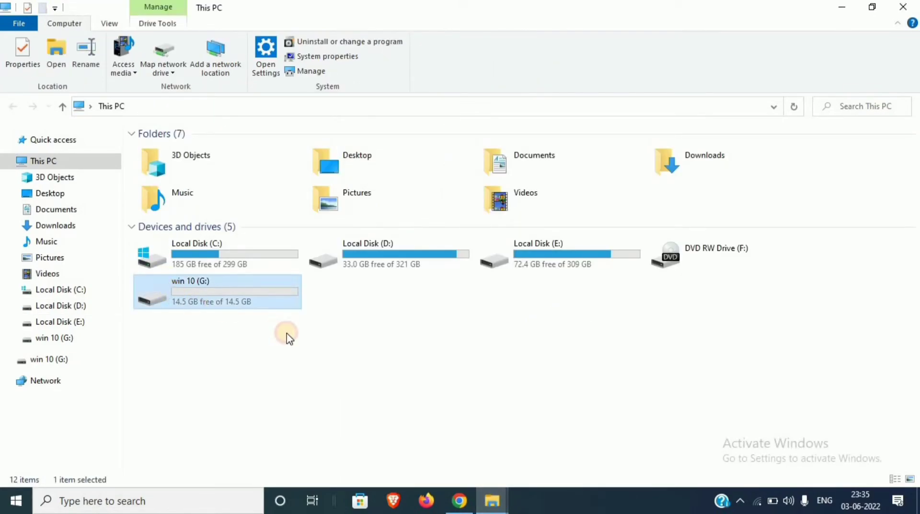
{"action": "key", "text": "ctrl+v"}
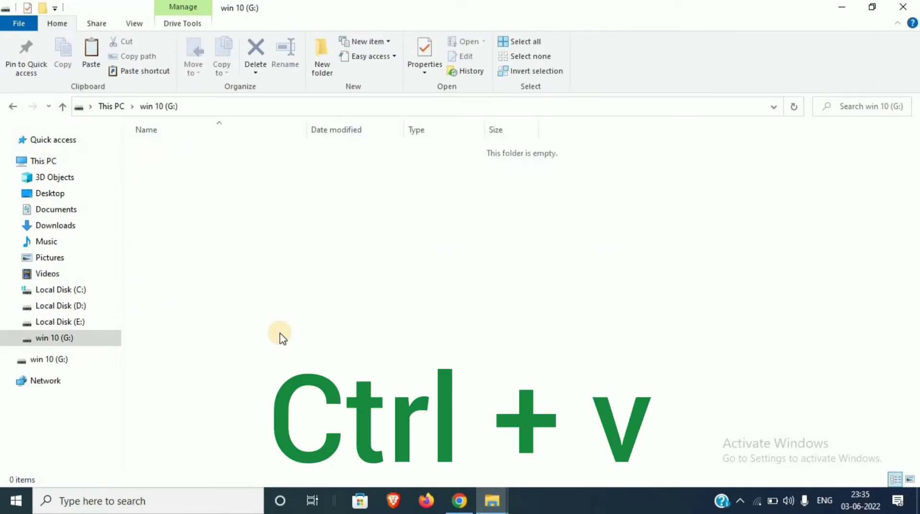